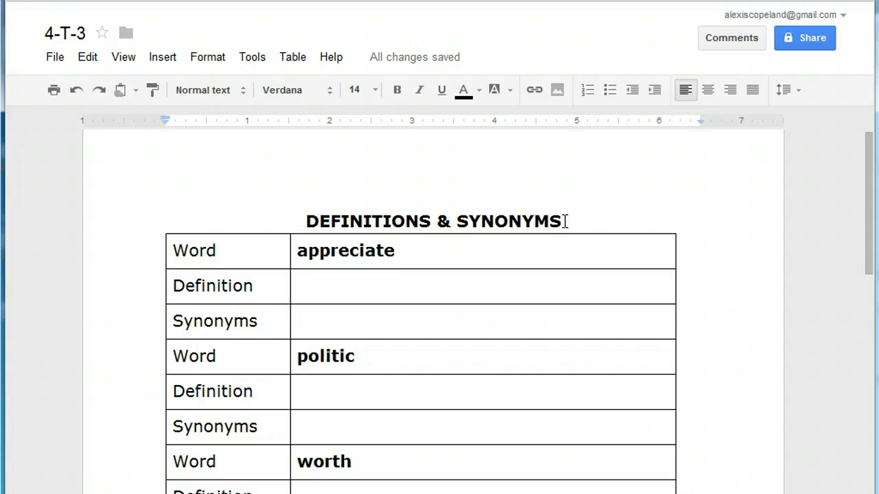
Step: Look up 'appreciate' with Tools > Define and select its first meaning, 'Recognize the full worth of'
{"action": "left_click", "coordinate": [867, 163]}
{"action": "left_click_drag", "start_coordinate": [868, 163], "coordinate": [869, 186]}
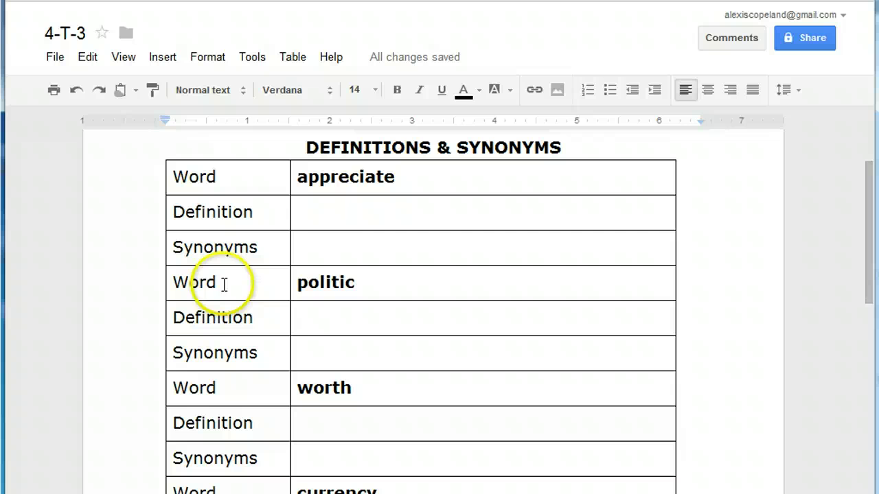
{"action": "mouse_move", "coordinate": [867, 210]}
{"action": "left_mouse_down"}
{"action": "mouse_move", "coordinate": [854, 268]}
{"action": "mouse_move", "coordinate": [850, 203]}
{"action": "left_mouse_up"}
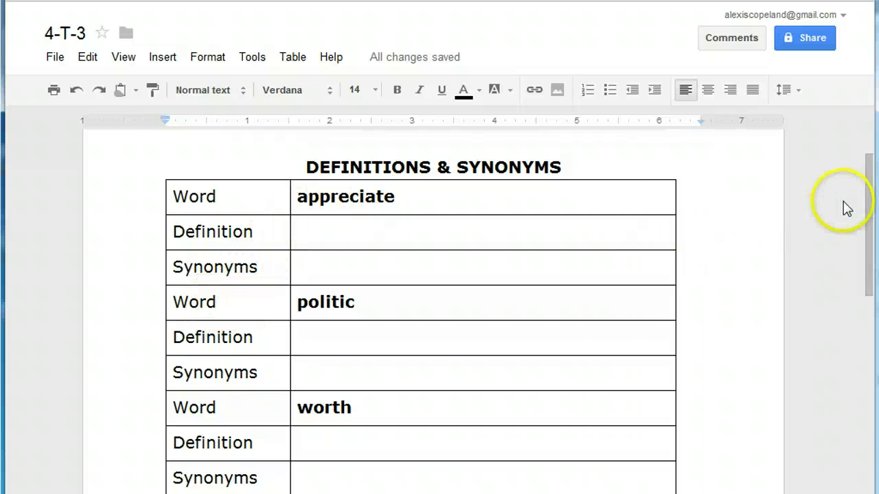
{"action": "left_click_drag", "start_coordinate": [868, 176], "coordinate": [869, 199]}
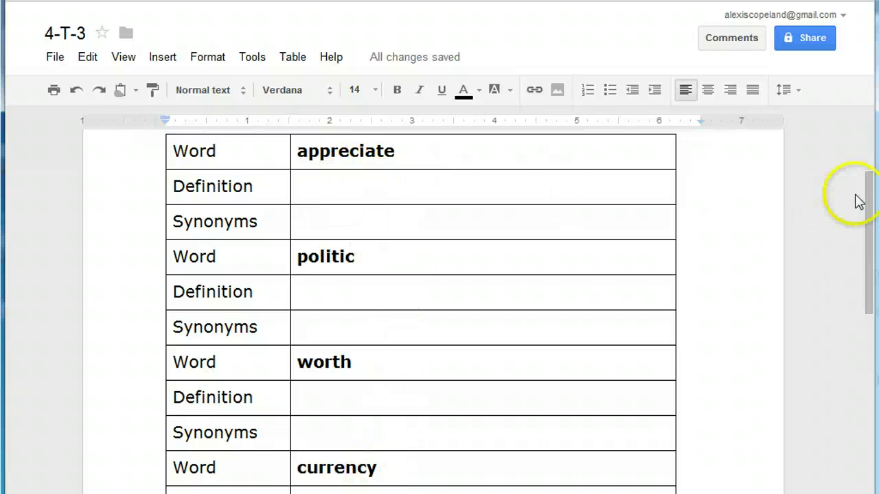
{"action": "left_click_drag", "start_coordinate": [866, 195], "coordinate": [865, 167]}
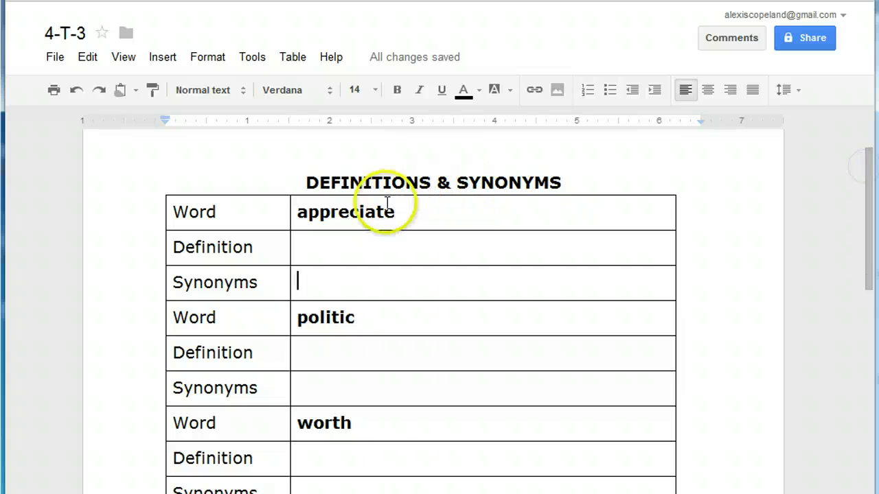
{"action": "left_click_drag", "start_coordinate": [398, 211], "coordinate": [299, 212]}
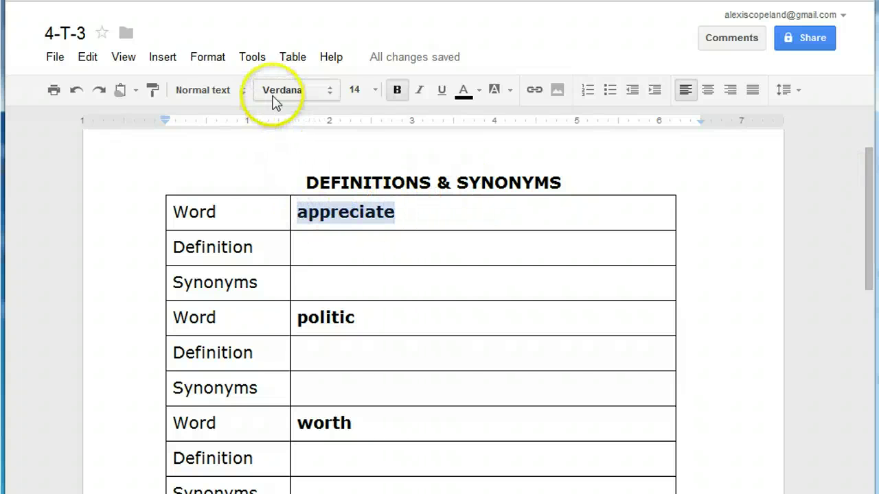
{"action": "left_click", "coordinate": [254, 58]}
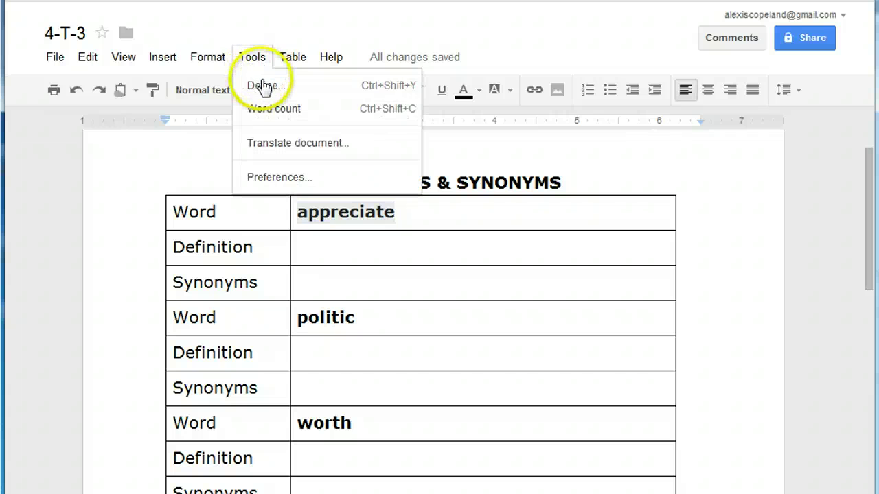
{"action": "left_click", "coordinate": [263, 86]}
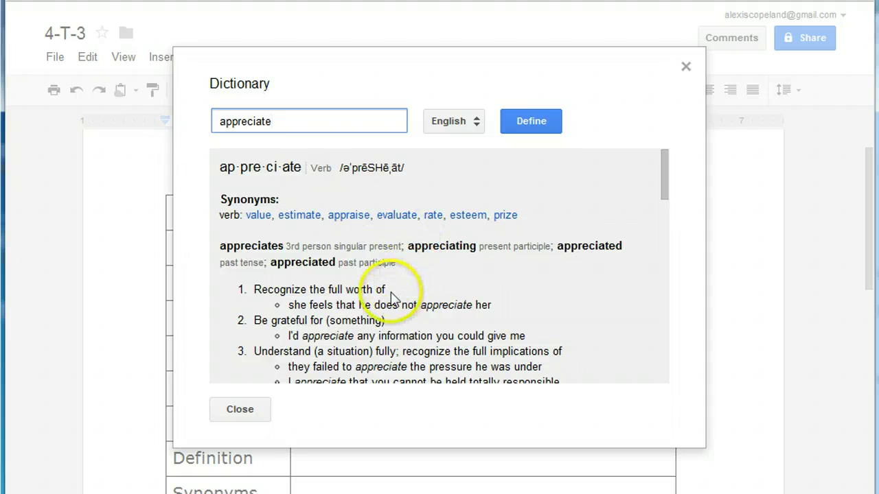
{"action": "left_click_drag", "start_coordinate": [387, 292], "coordinate": [271, 289]}
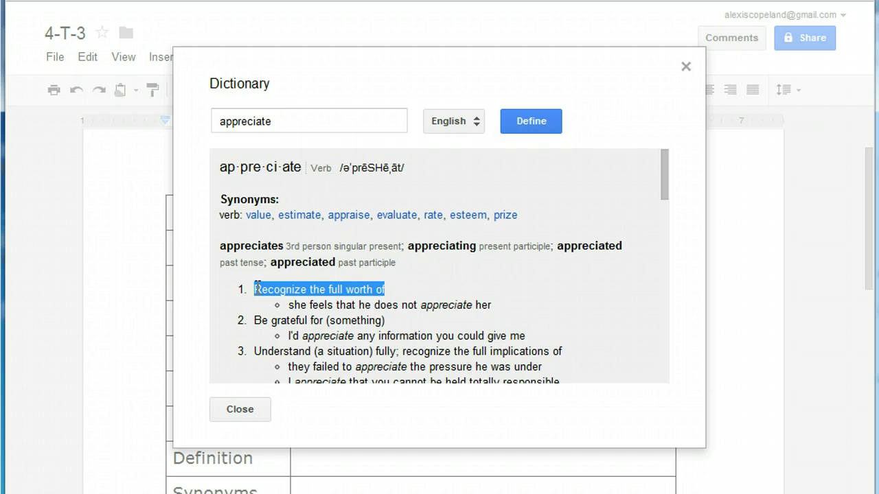
Step: Paste 'Recognize the full worth of' into the appreciate Definition cell and select the pasted text
{"action": "left_click", "coordinate": [684, 68]}
{"action": "left_click", "coordinate": [326, 246]}
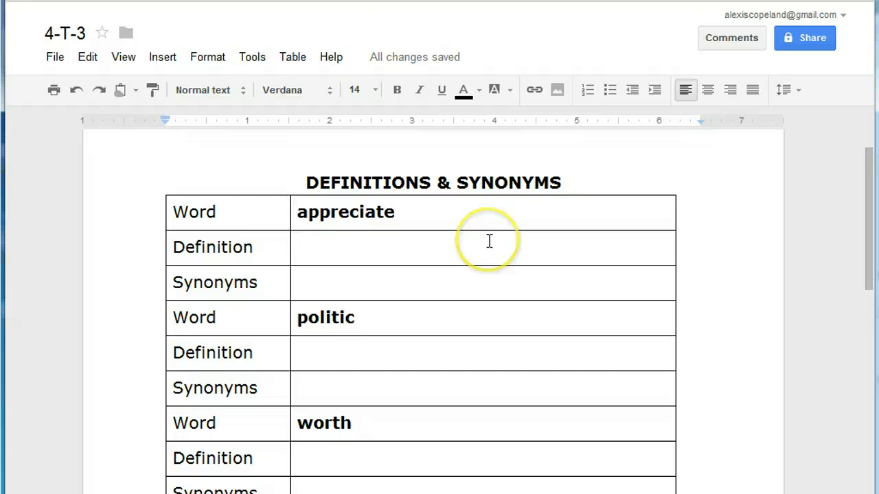
{"action": "type", "text": "Recognize the full worth of"}
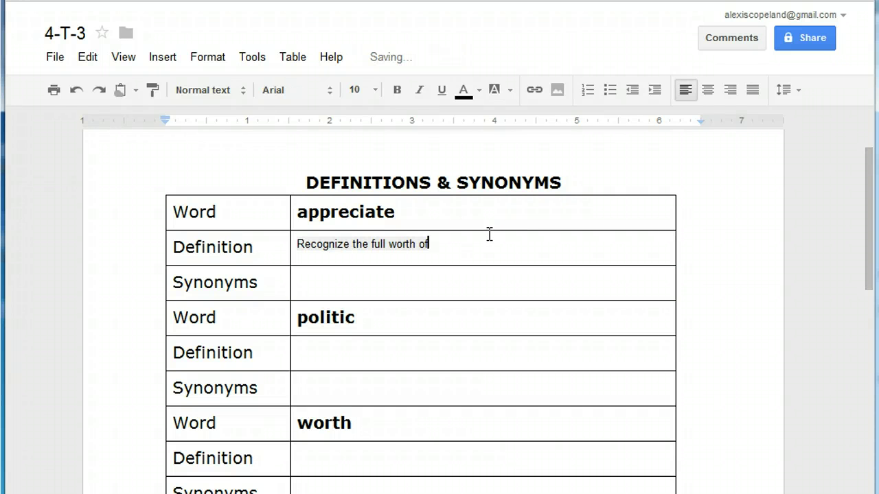
{"action": "left_click", "coordinate": [437, 244]}
{"action": "left_click_drag", "start_coordinate": [391, 244], "coordinate": [299, 245]}
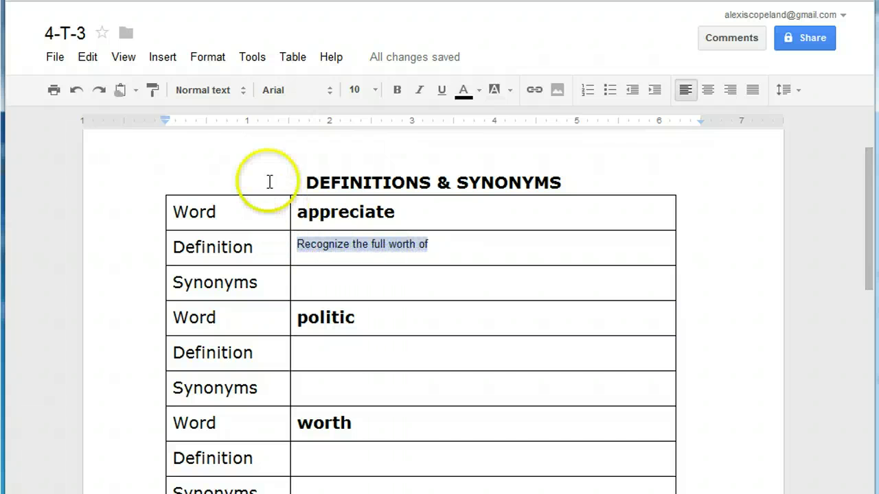
Step: Apply Format > Clear formatting to the 'Recognize the full worth of' definition, then deselect it
{"action": "left_click", "coordinate": [251, 58]}
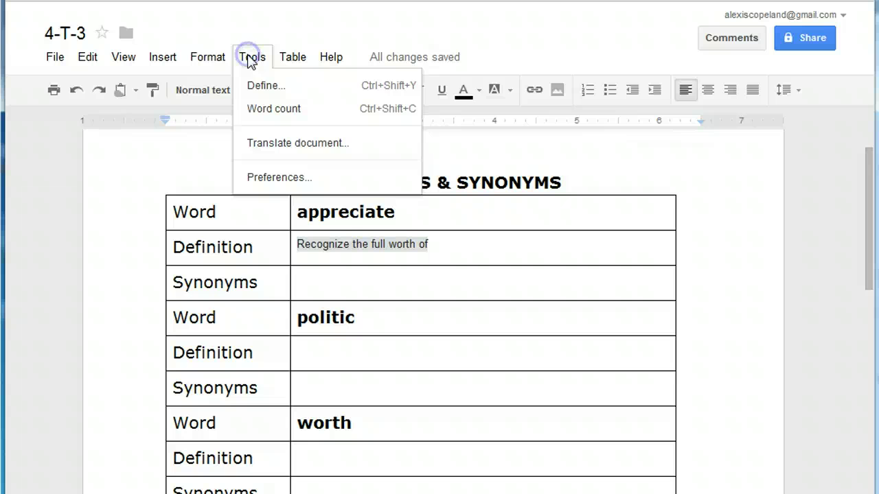
{"action": "left_click", "coordinate": [124, 58]}
{"action": "left_click", "coordinate": [87, 58]}
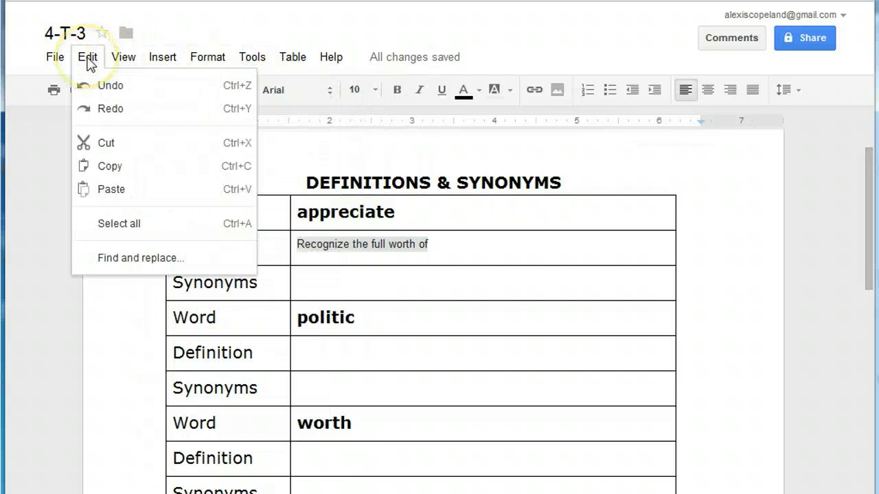
{"action": "left_click", "coordinate": [123, 58]}
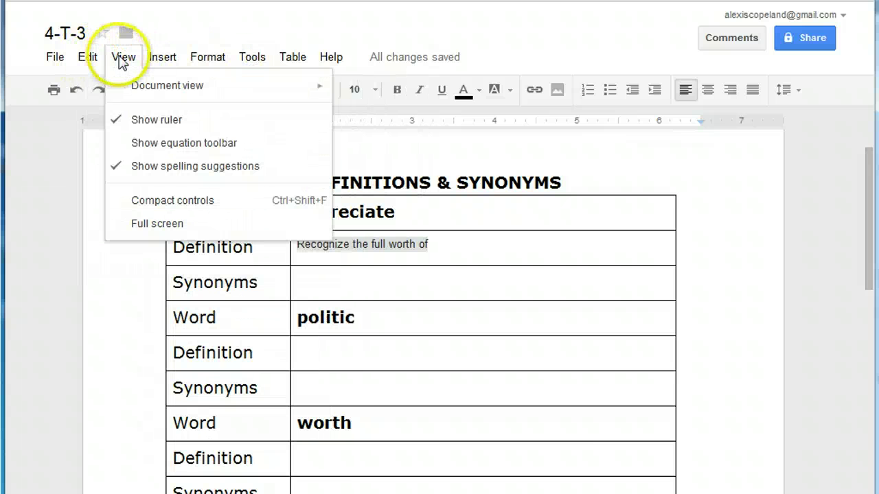
{"action": "left_click", "coordinate": [169, 59]}
{"action": "left_click", "coordinate": [210, 58]}
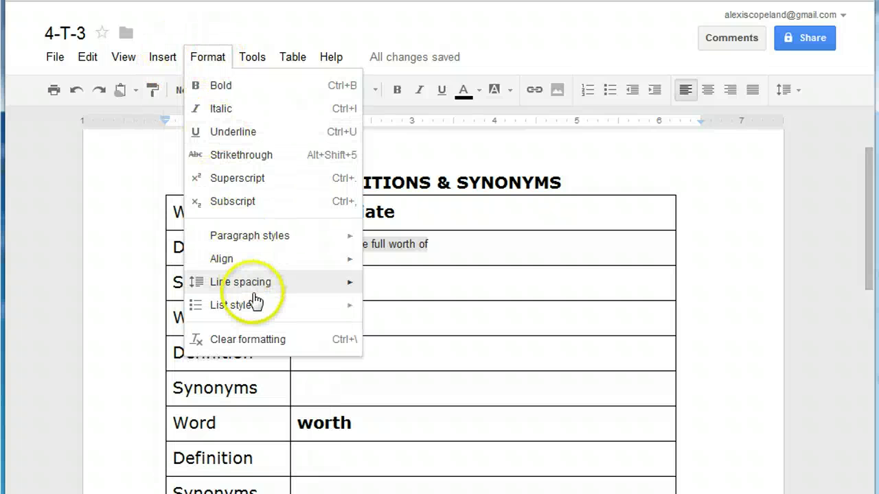
{"action": "left_click", "coordinate": [254, 339]}
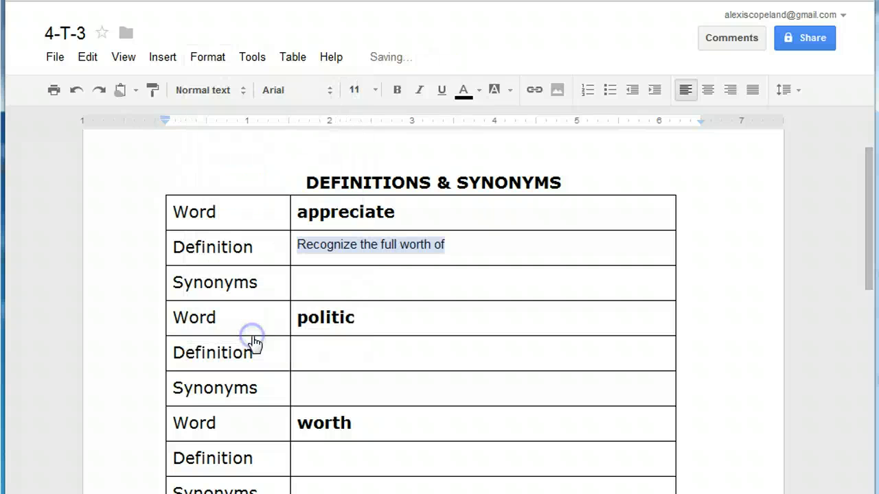
{"action": "left_click", "coordinate": [474, 247]}
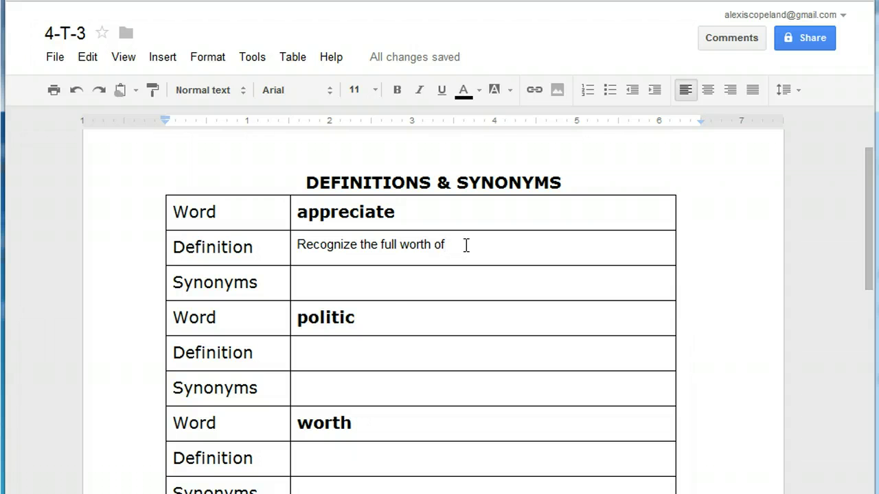
Step: Reopen the dictionary for 'appreciate' to review its synonyms (value, estimate, appraise, esteem), then close it
{"action": "left_click", "coordinate": [346, 282]}
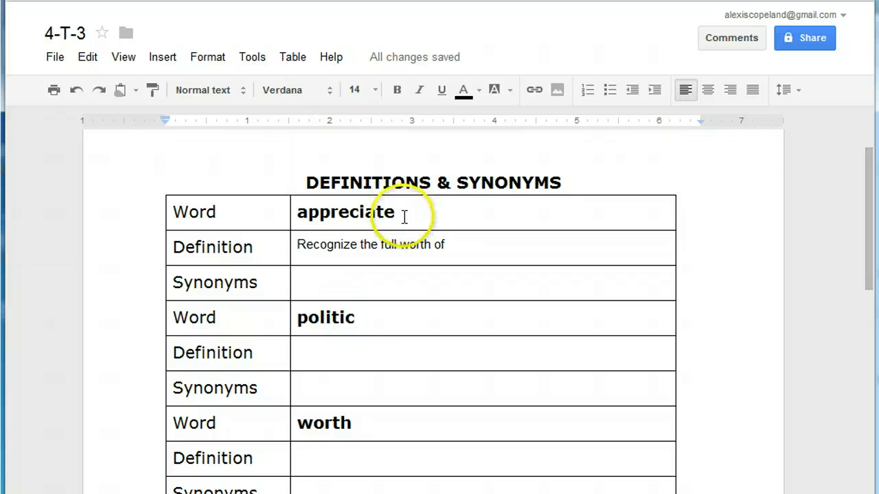
{"action": "left_click_drag", "start_coordinate": [405, 215], "coordinate": [302, 212]}
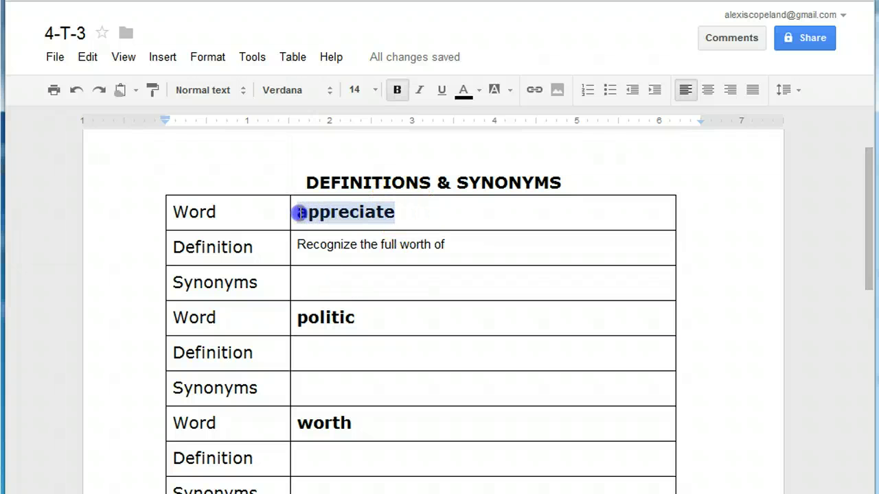
{"action": "left_click", "coordinate": [252, 58]}
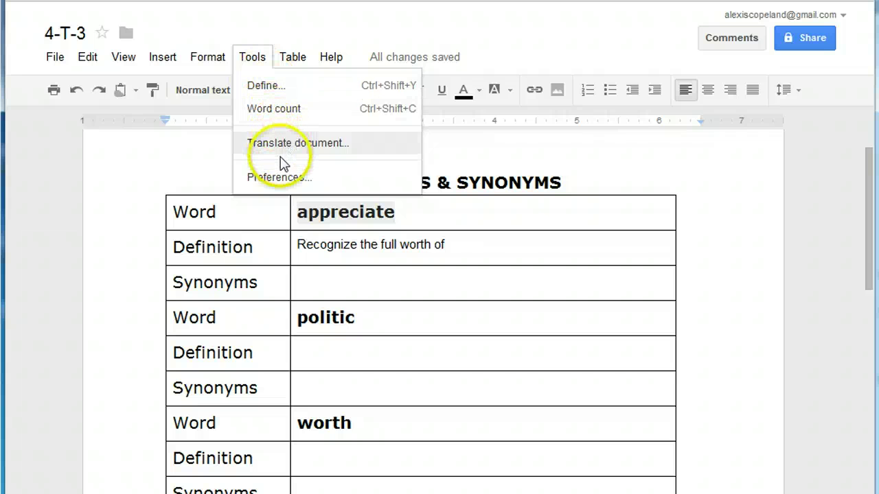
{"action": "left_click", "coordinate": [262, 85]}
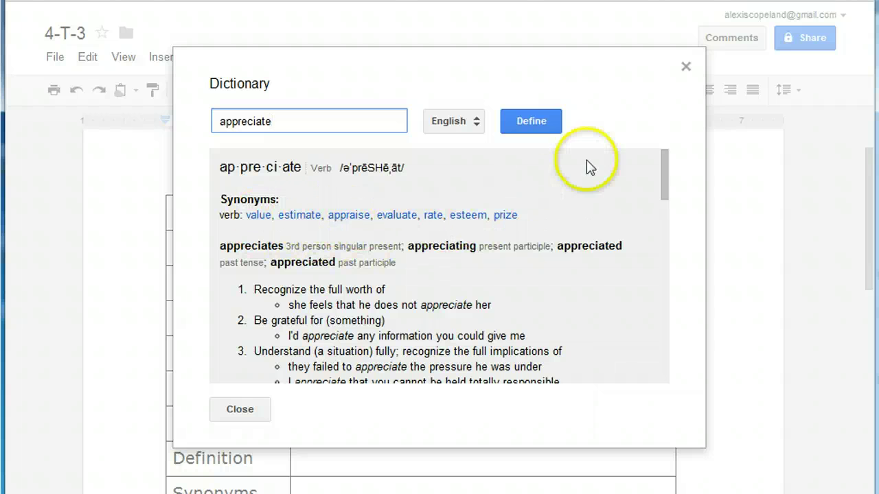
{"action": "left_click", "coordinate": [686, 66]}
Step: Enter 'Value, estimate, appraise' in the Synonyms cell beside appreciate
{"action": "left_click", "coordinate": [314, 283]}
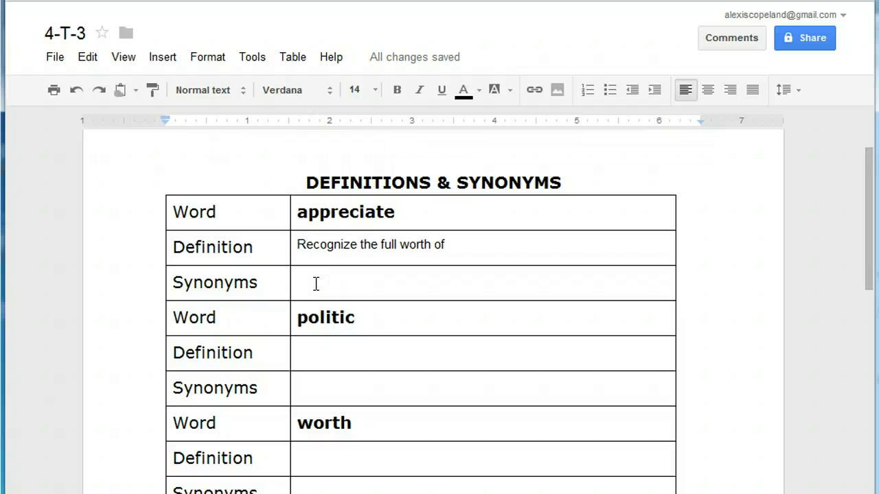
{"action": "type", "text": "Value, estimate, appraise"}
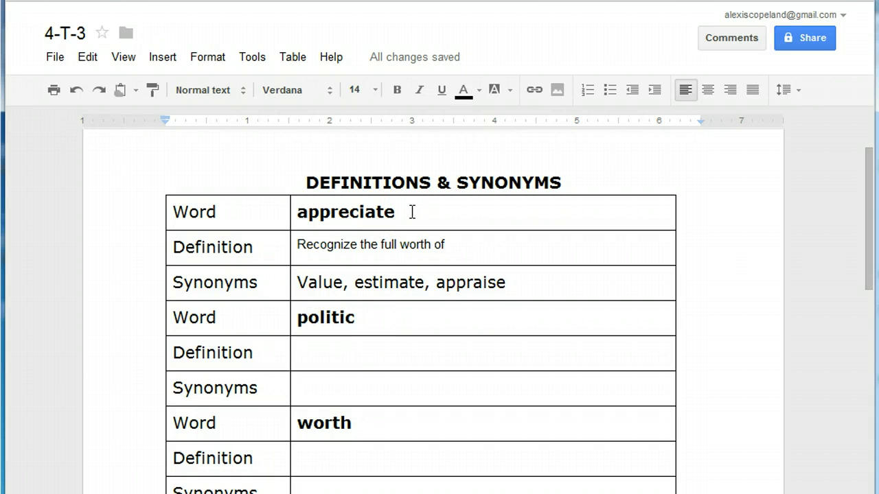
Step: Scroll to the end of the vocabulary table and start a new line beneath it
{"action": "left_click_drag", "start_coordinate": [863, 206], "coordinate": [865, 273]}
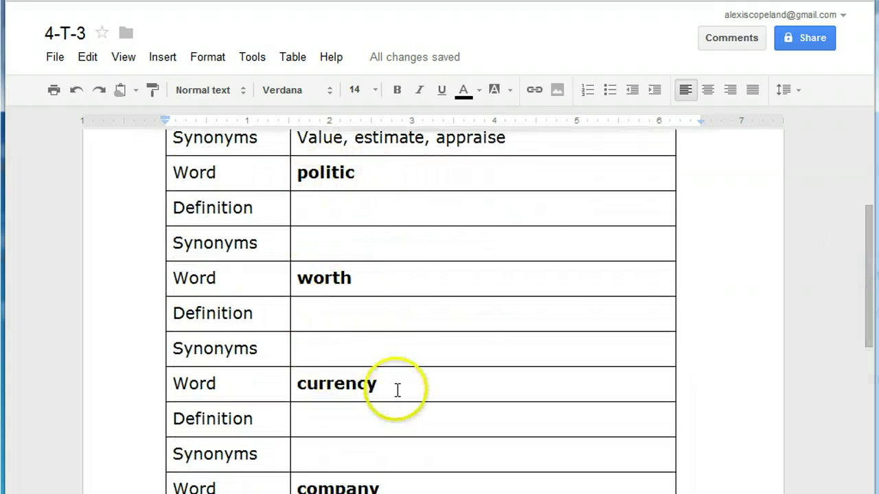
{"action": "left_click_drag", "start_coordinate": [868, 309], "coordinate": [866, 328]}
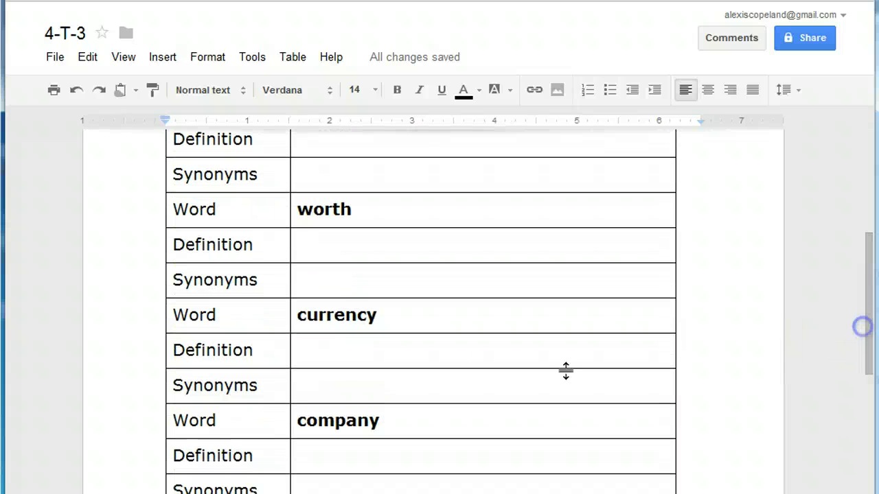
{"action": "left_click", "coordinate": [388, 421]}
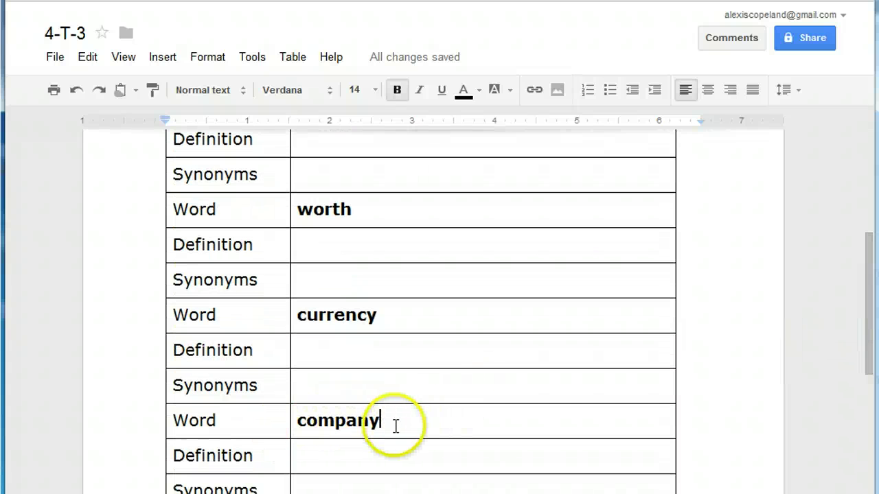
{"action": "left_click_drag", "start_coordinate": [872, 270], "coordinate": [857, 327]}
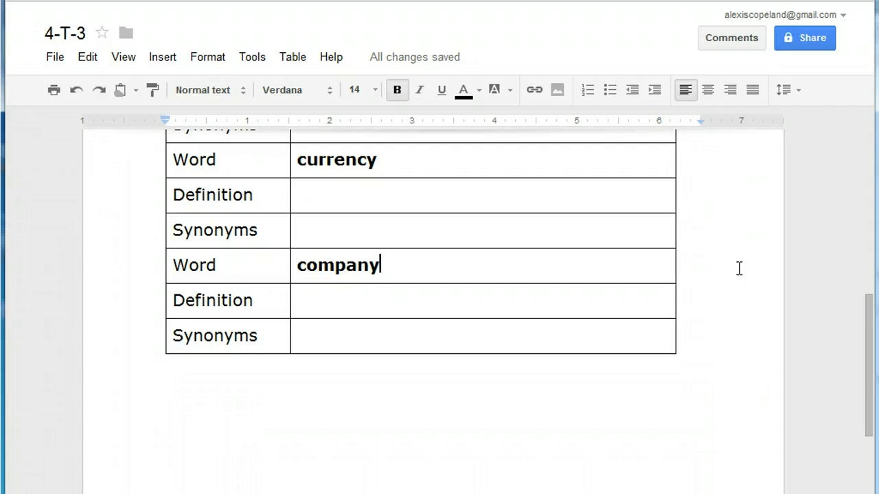
{"action": "left_click", "coordinate": [187, 388]}
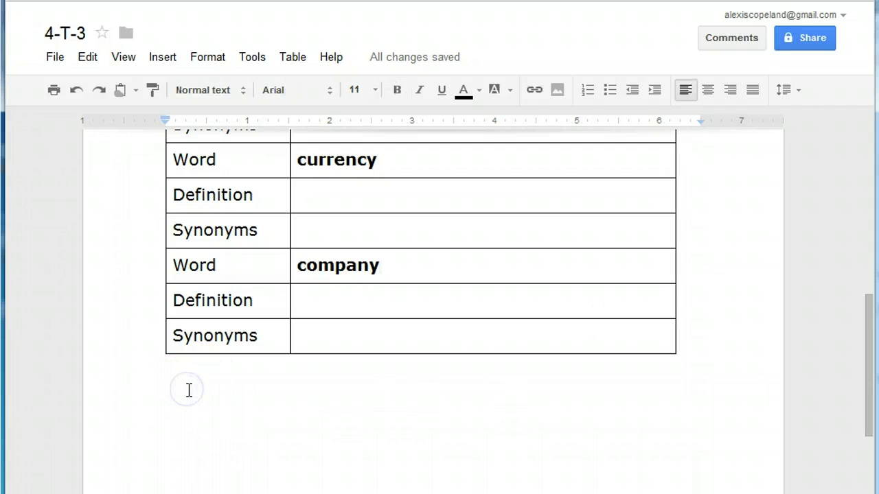
{"action": "key", "text": "Return"}
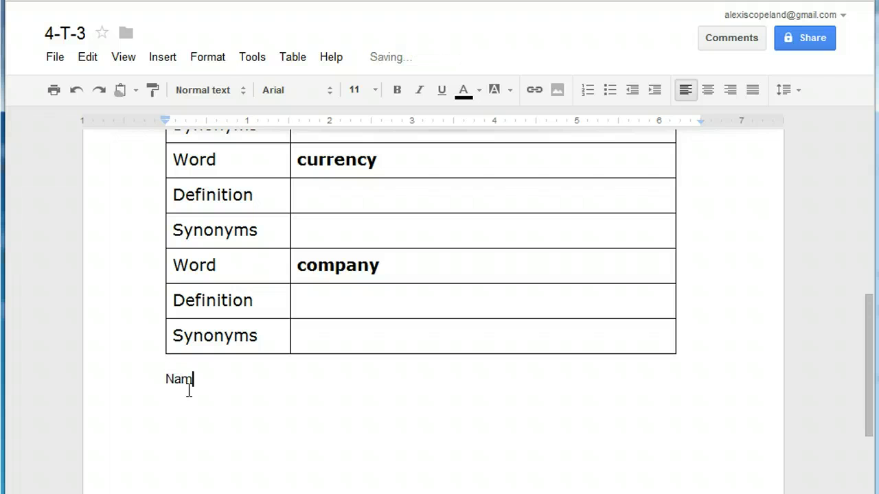